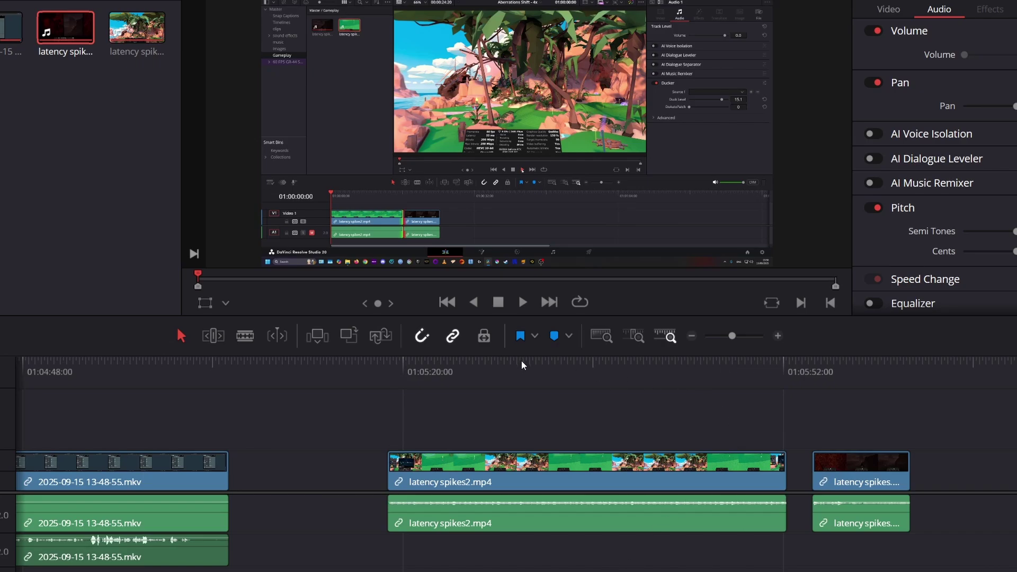
Step: Scrub the latency spikes2.mp4 playhead back to the golf-green frame with the latency overlay
left_click(521, 366)
left_click_drag(521, 366, 482, 383)
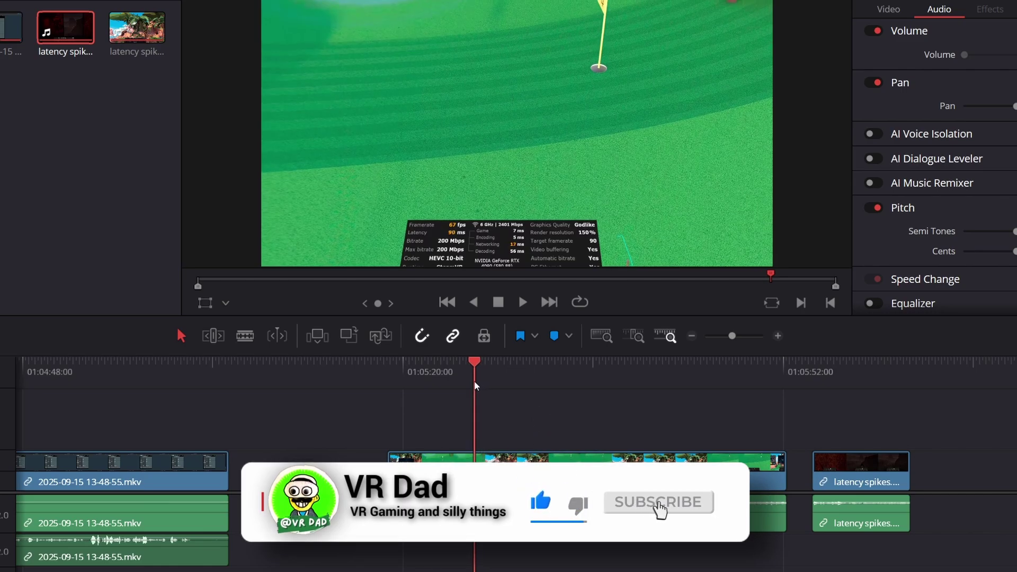
mouse_move(482, 383)
left_mouse_down()
mouse_move(470, 387)
mouse_move(533, 390)
mouse_move(479, 396)
left_mouse_up()
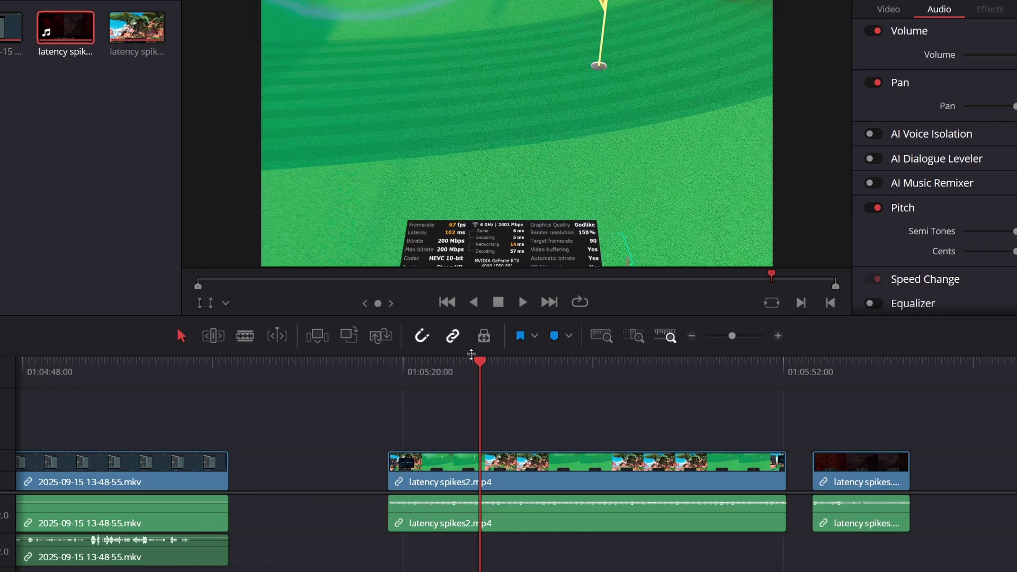
Step: Move the playhead past the dark shooter footage to an earlier golf-green frame
left_click_drag(472, 356, 439, 388)
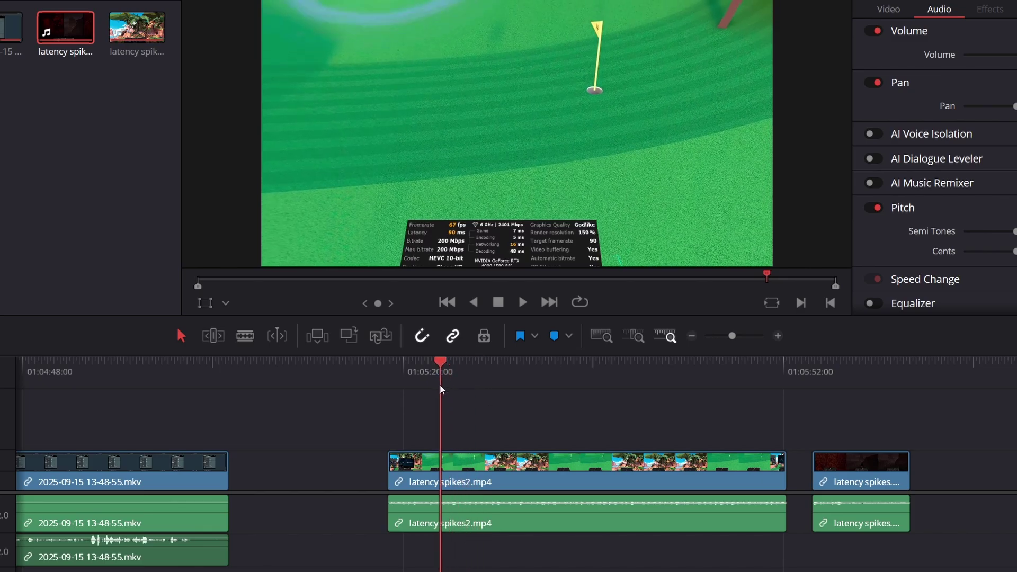
mouse_move(440, 385)
left_mouse_down()
mouse_move(459, 404)
mouse_move(576, 415)
mouse_move(867, 481)
left_mouse_up()
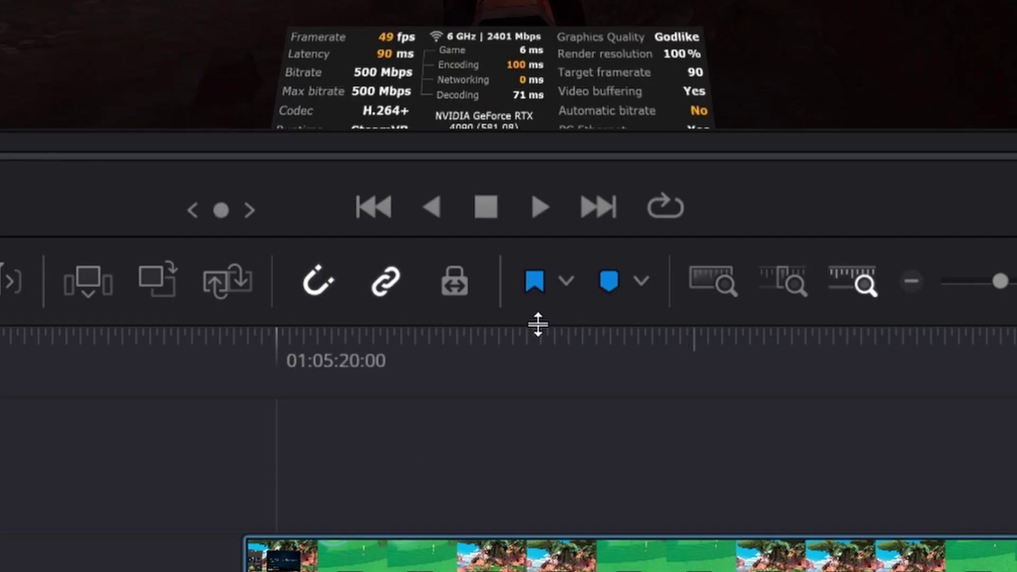
Step: Enlarge the viewer and park the playhead on the golf green at 63 fps, 120 ms latency
left_click_drag(538, 323, 556, 561)
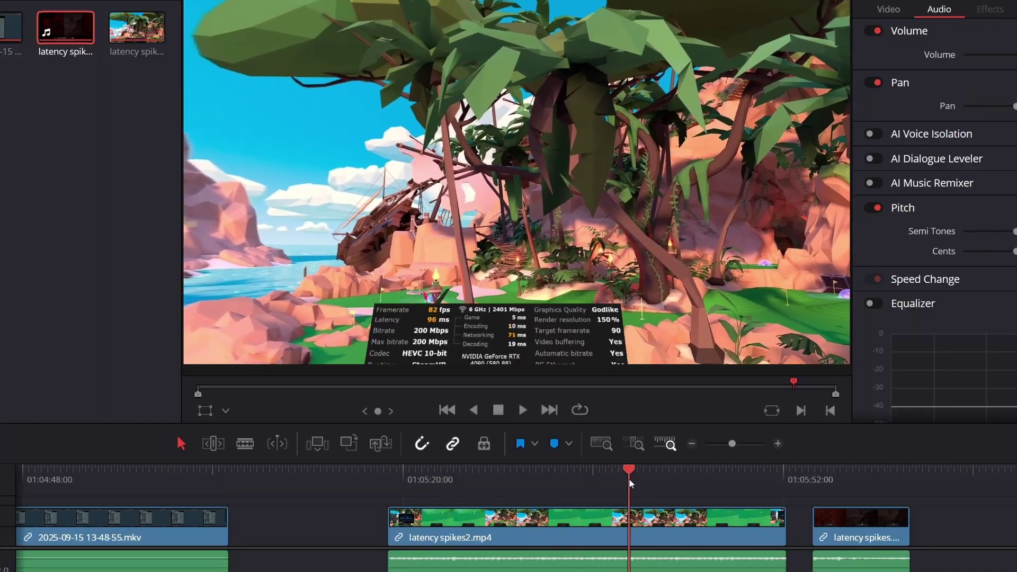
mouse_move(630, 482)
left_mouse_down()
mouse_move(640, 486)
mouse_move(610, 497)
left_mouse_up()
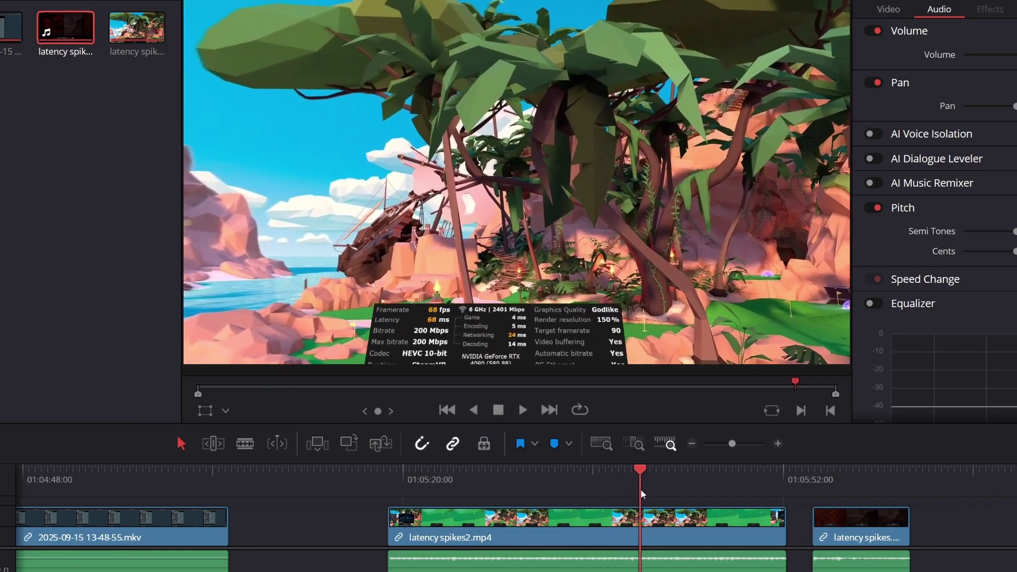
Step: Scrub past latency spikes2.mp4 into the last clip's dark red router-settings footage
left_click_drag(610, 497, 863, 496)
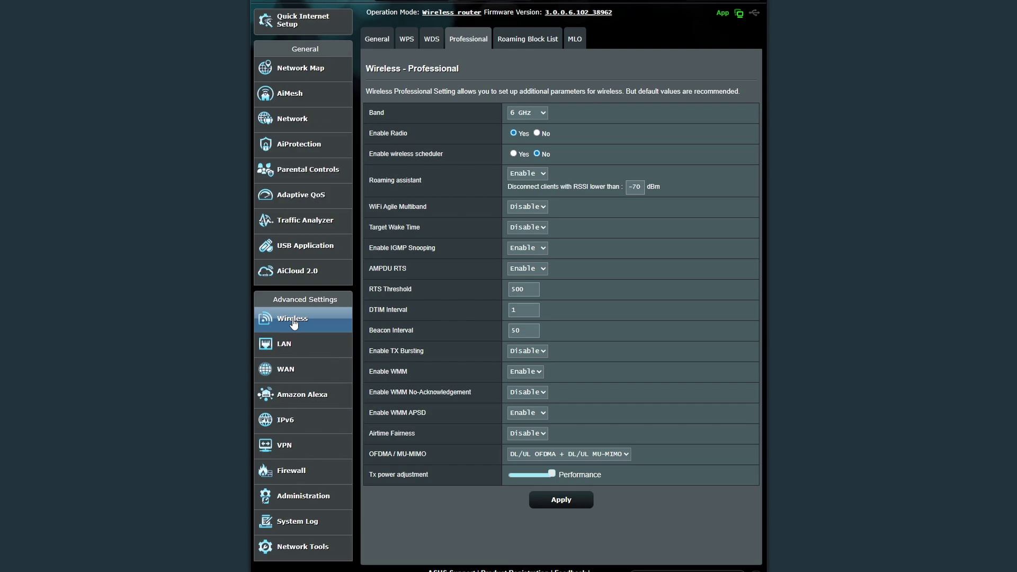
Step: Go to Advanced Settings > Wireless and show the Professional page
left_click(306, 326)
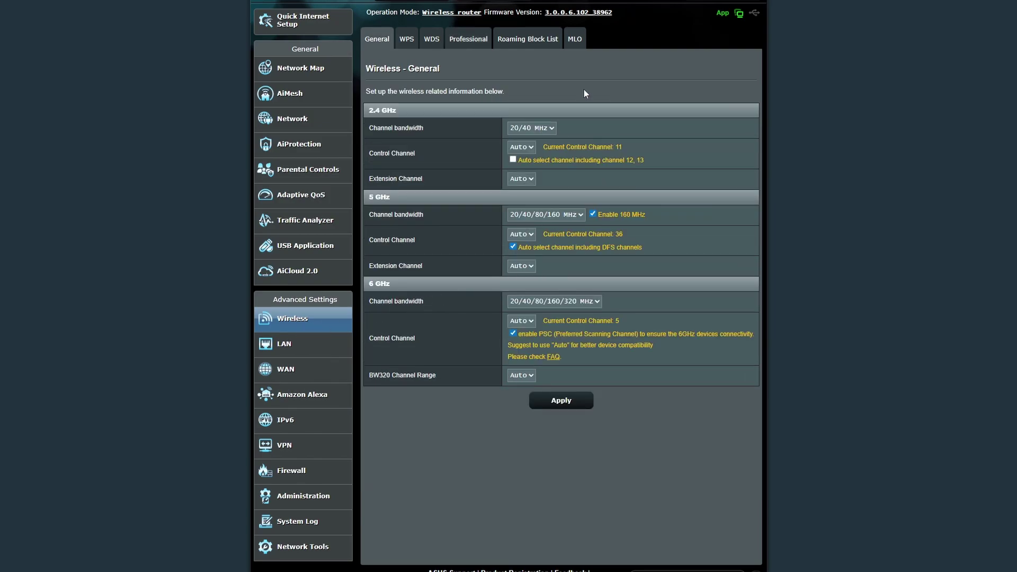
left_click(463, 42)
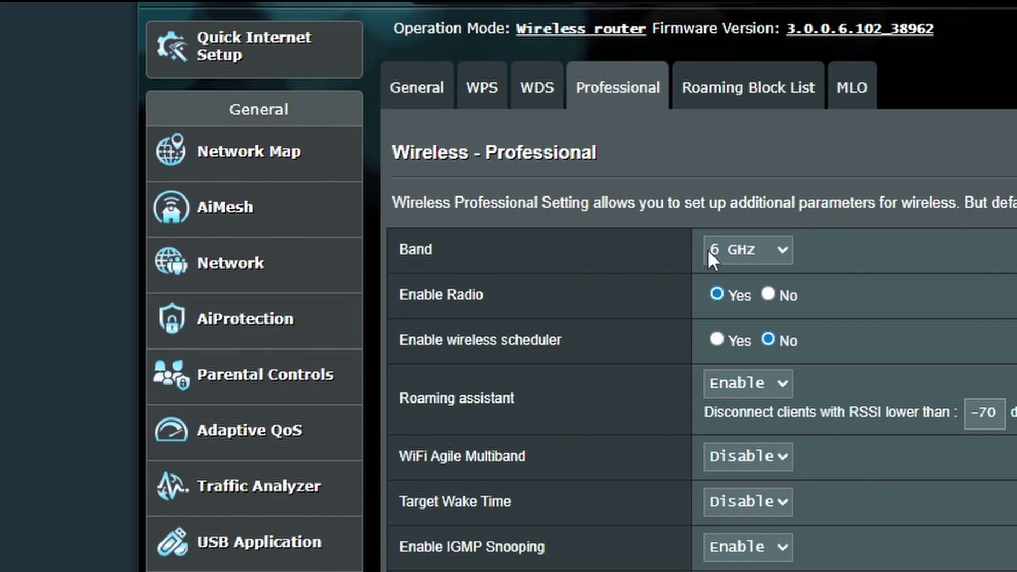
Step: Keep the 6 GHz band selected and view the RTS Threshold help text
left_click(774, 249)
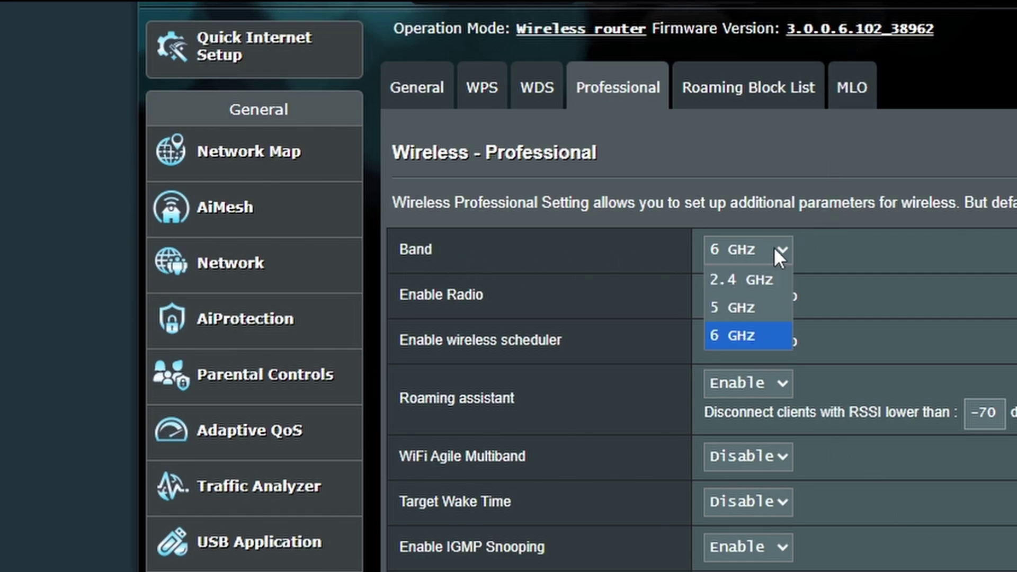
left_click(774, 247)
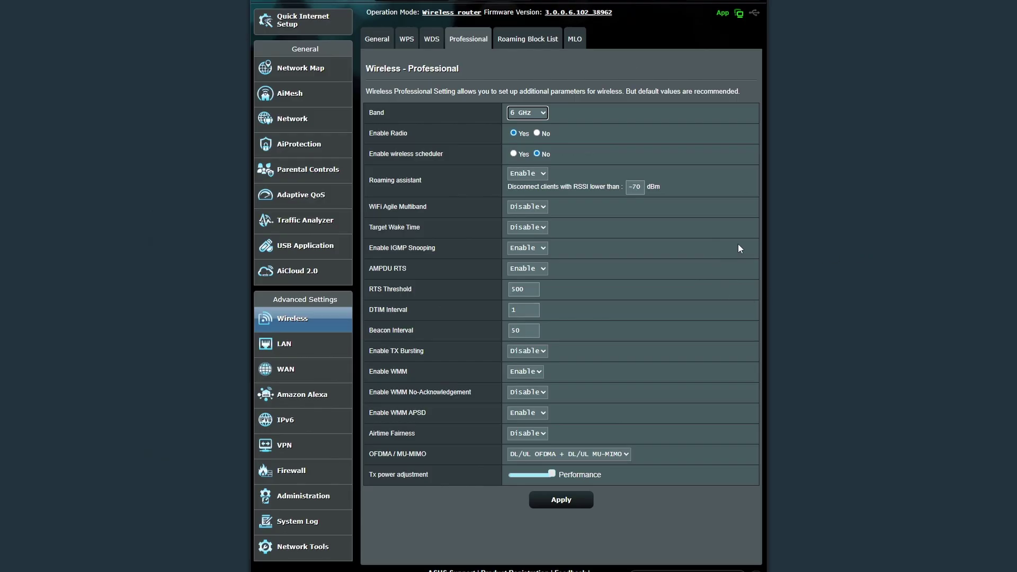
mouse_move(446, 193)
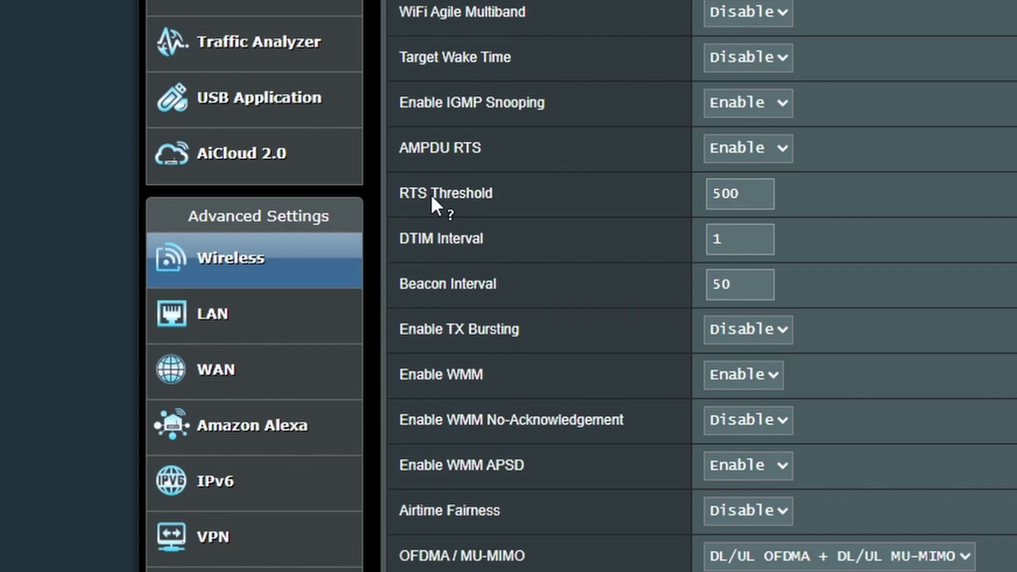
left_click(376, 290)
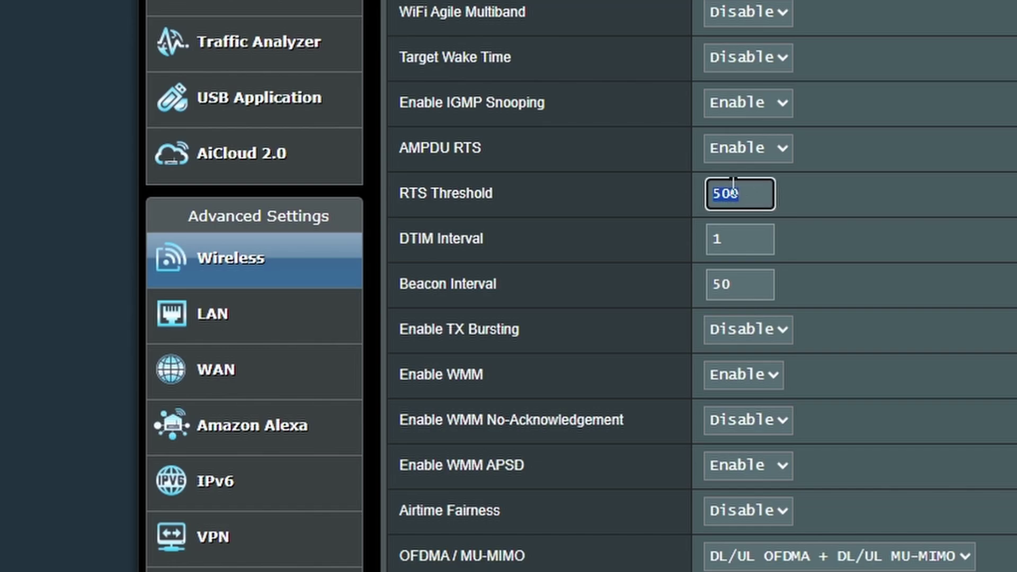
Step: Switch the band to 6 GHz, select RTS Threshold 500, and view the Beacon Interval help
left_click_drag(711, 198, 739, 205)
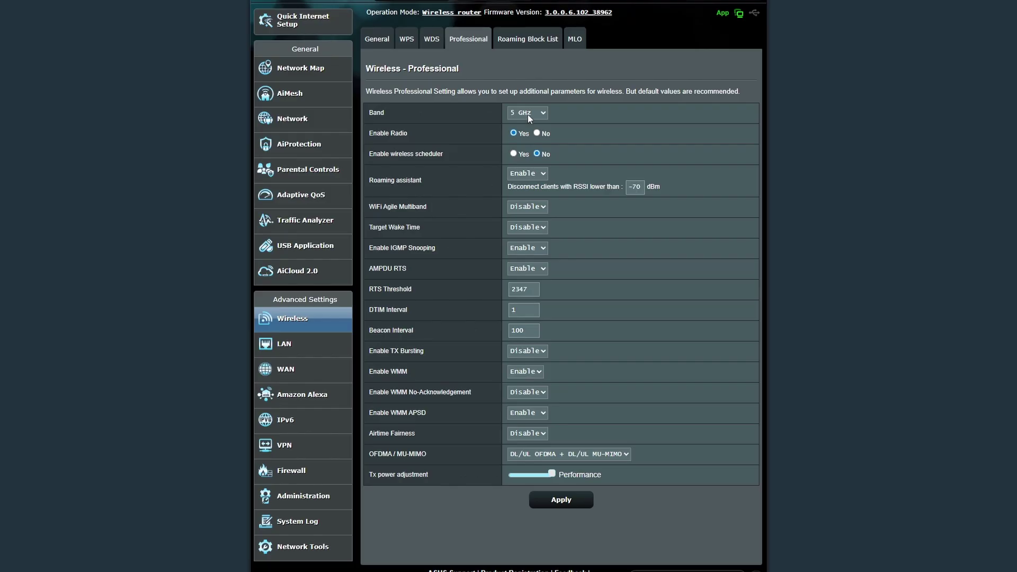
left_click(528, 115)
left_click(525, 150)
double_click(519, 288)
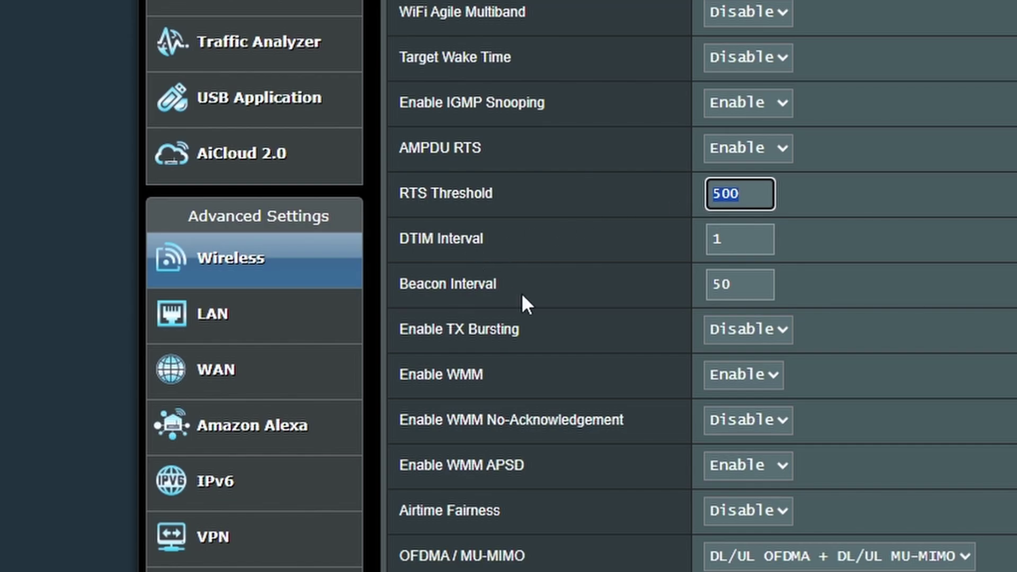
left_click(435, 291)
mouse_move(447, 284)
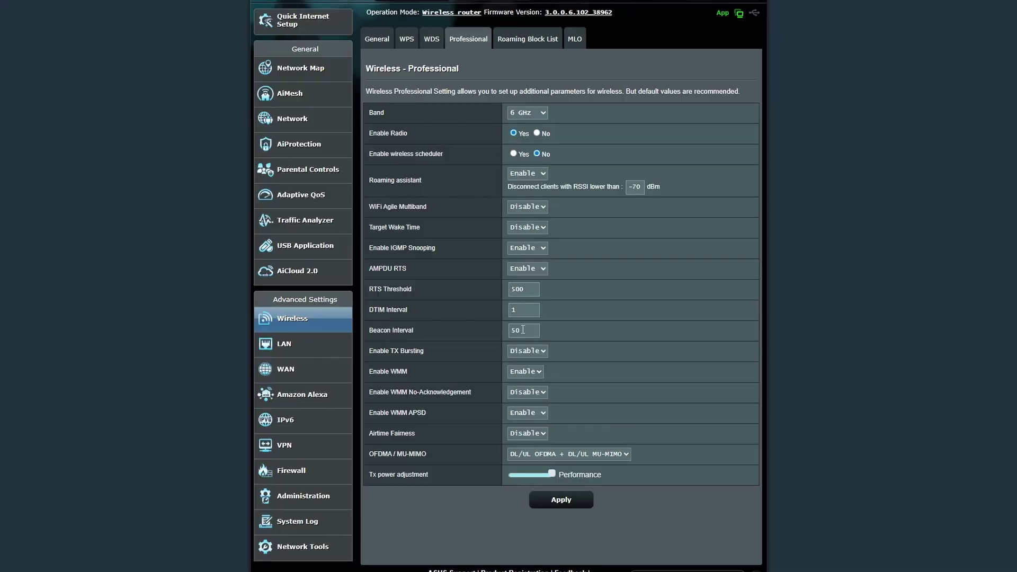
Step: Select the 6 GHz Beacon Interval value 50 in its text box
left_click_drag(523, 329, 501, 331)
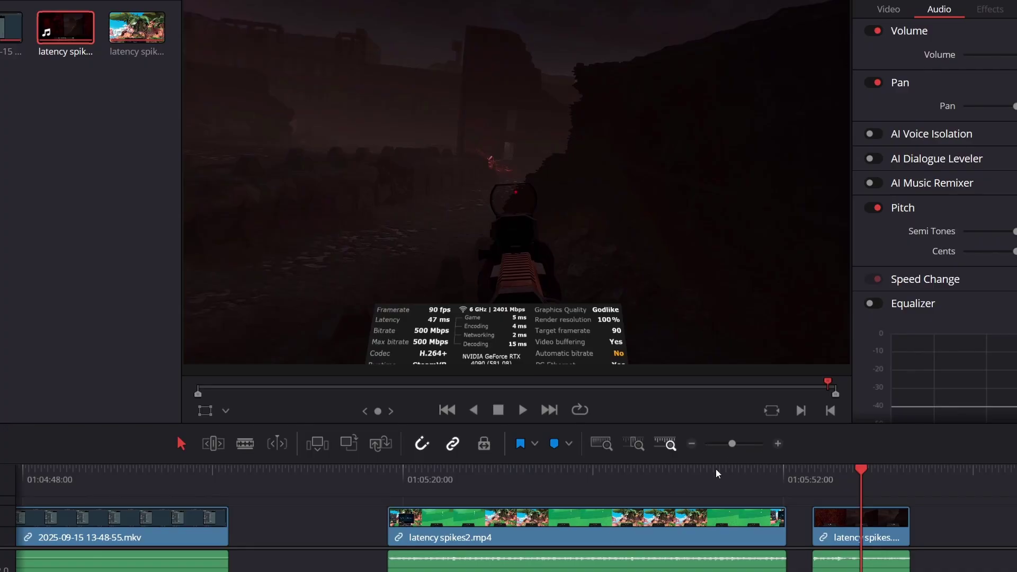
Step: Scrub back into latency spikes2.mp4 to the pirate island scene at 102 ms latency
mouse_move(649, 475)
left_mouse_down()
mouse_move(569, 485)
mouse_move(637, 502)
left_mouse_up()
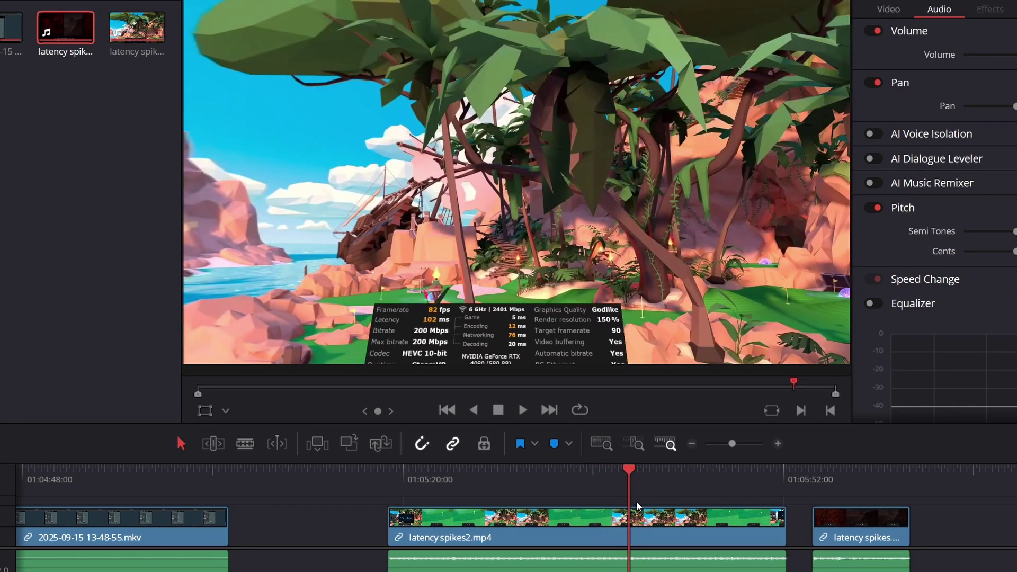